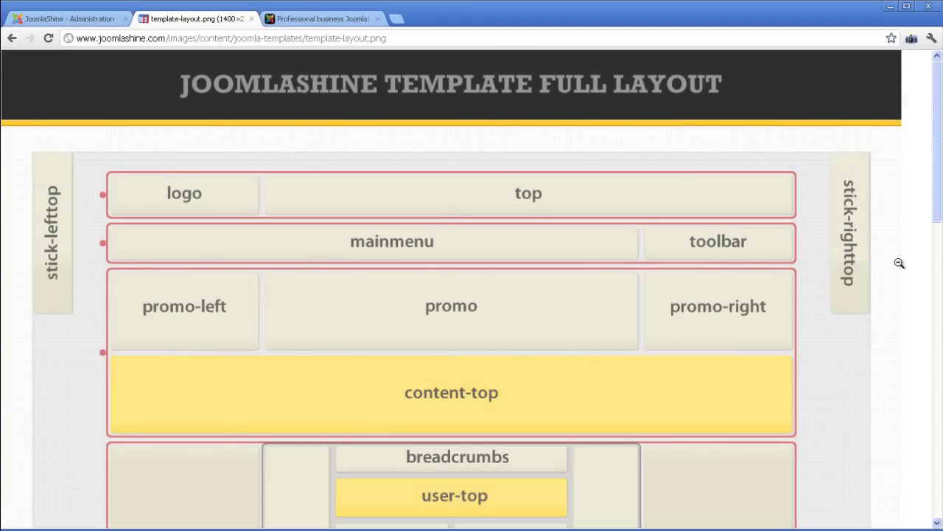
- Set the JSN Epic template width to Float, change its value from 90 to 75%, and save the style
drag(930, 116, 899, 98)
click(63, 21)
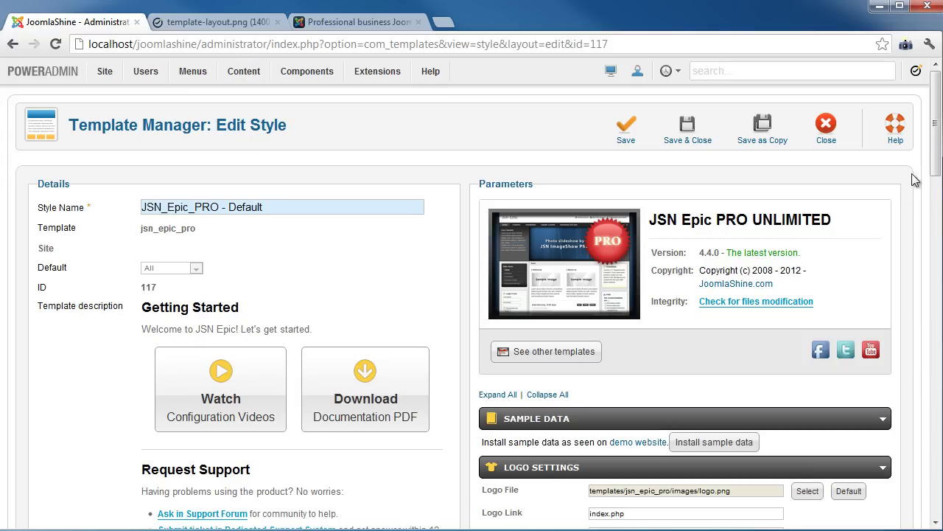
drag(935, 169, 939, 273)
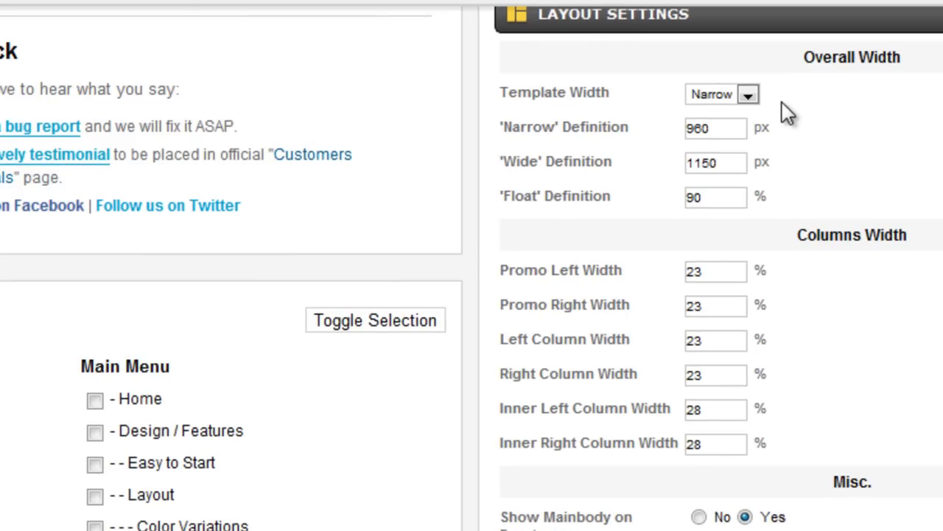
click(746, 96)
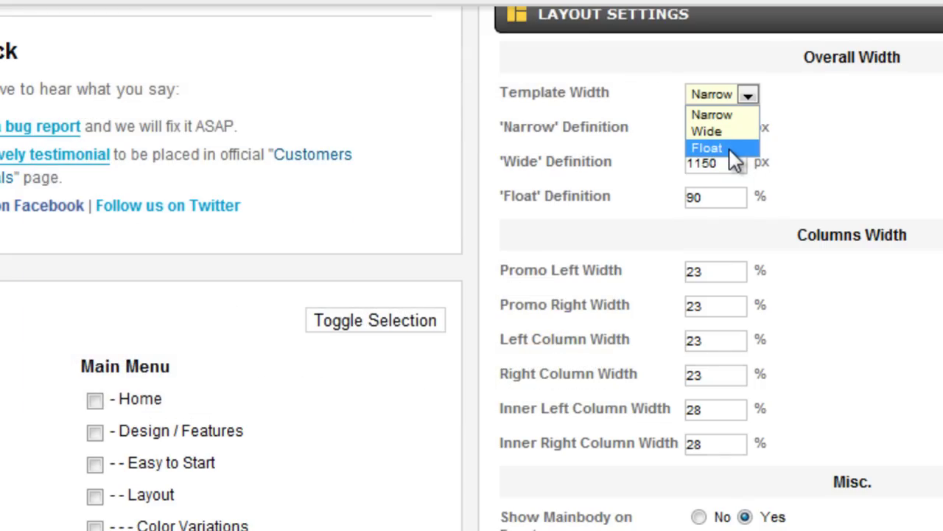
click(822, 152)
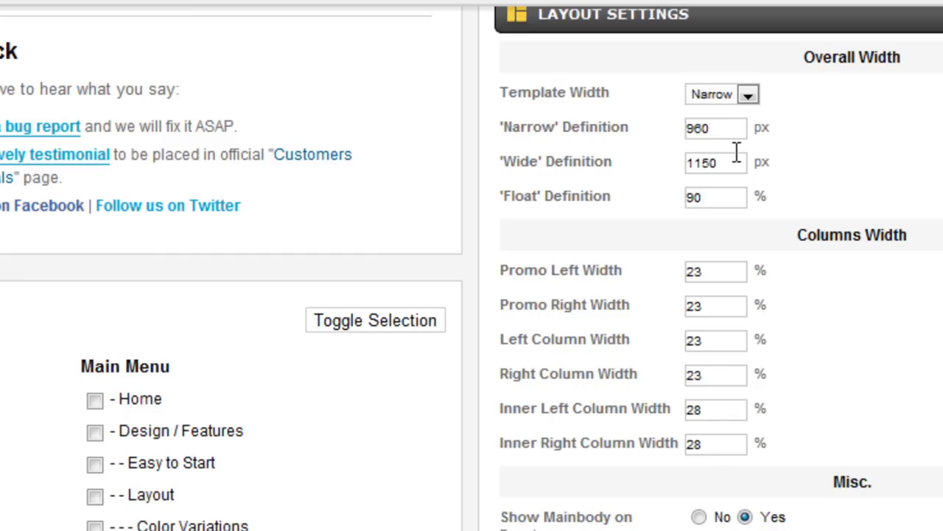
click(749, 96)
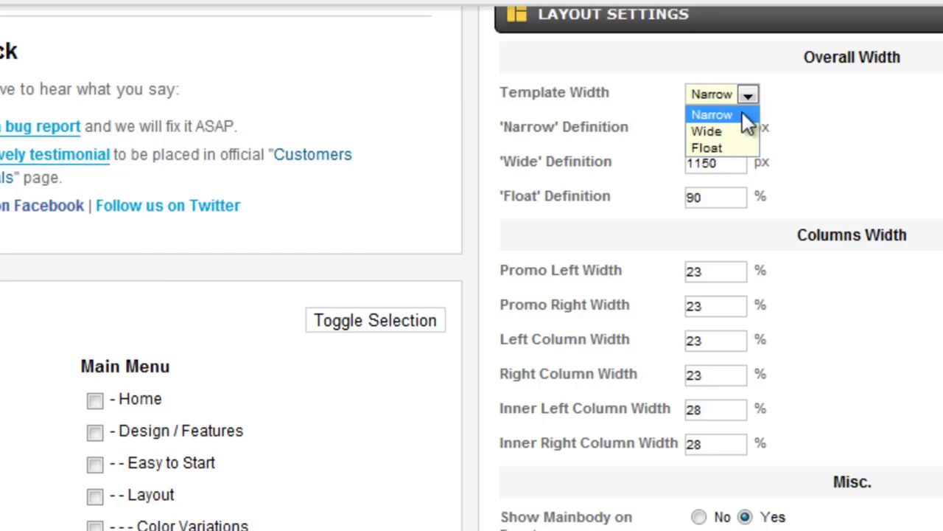
click(739, 151)
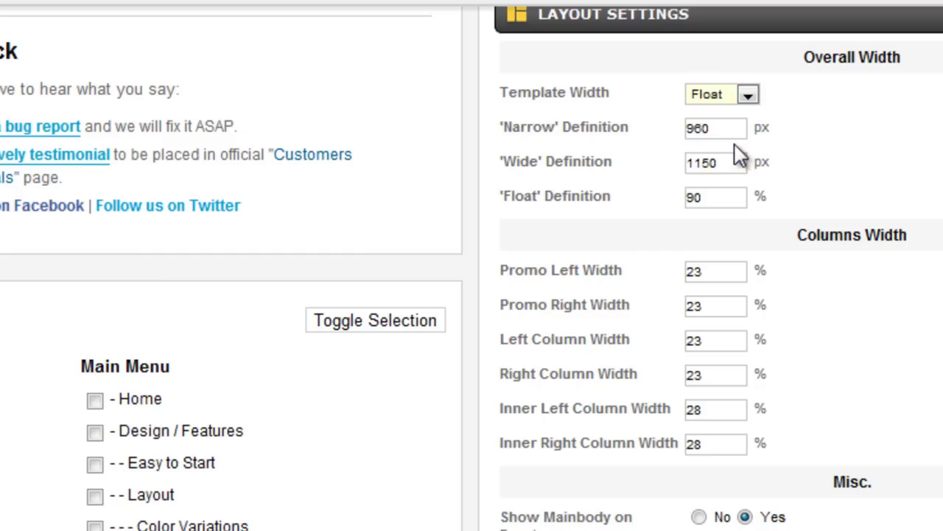
double_click(723, 196)
text(75)
click(803, 193)
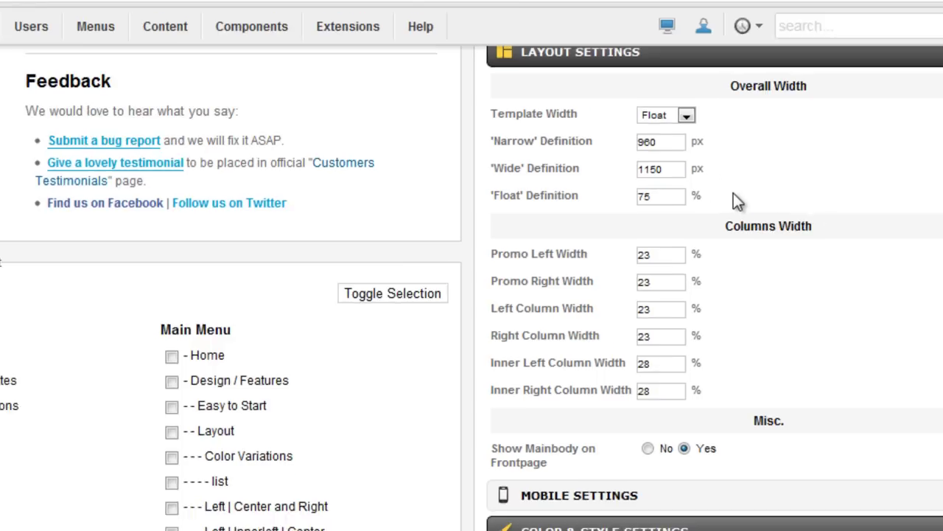
drag(935, 228, 929, 101)
click(625, 127)
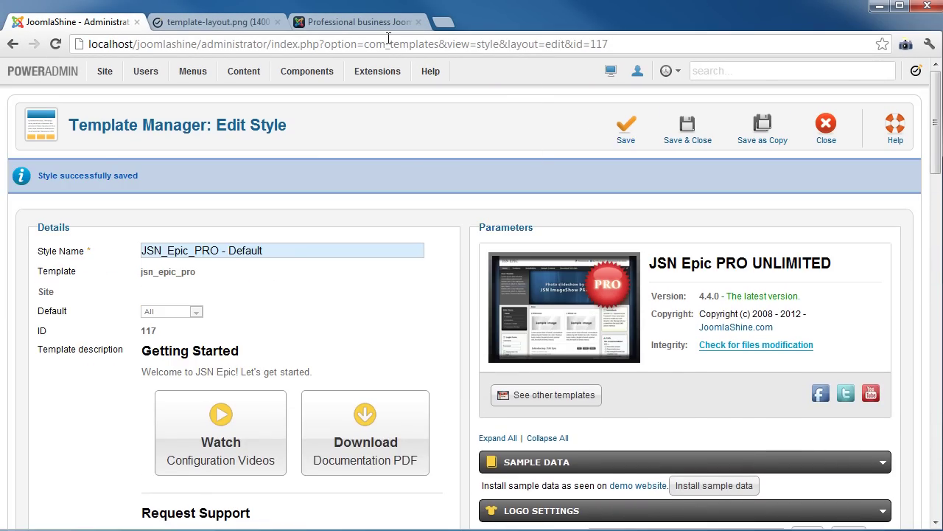
- Reload the front-end home page to view the 75% float width layout
click(398, 24)
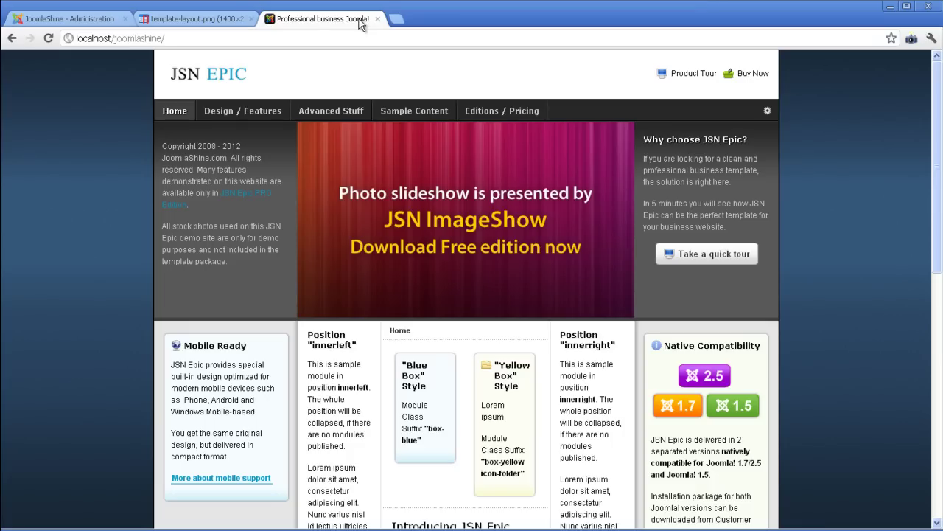
click(49, 39)
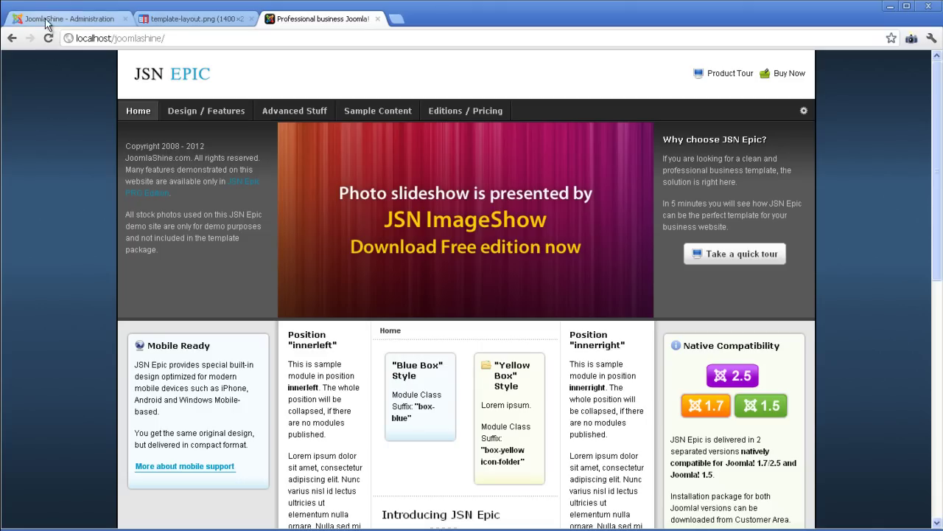
- Change the 'Float' width from 75 to 95%, save the style, and check the live site
click(75, 22)
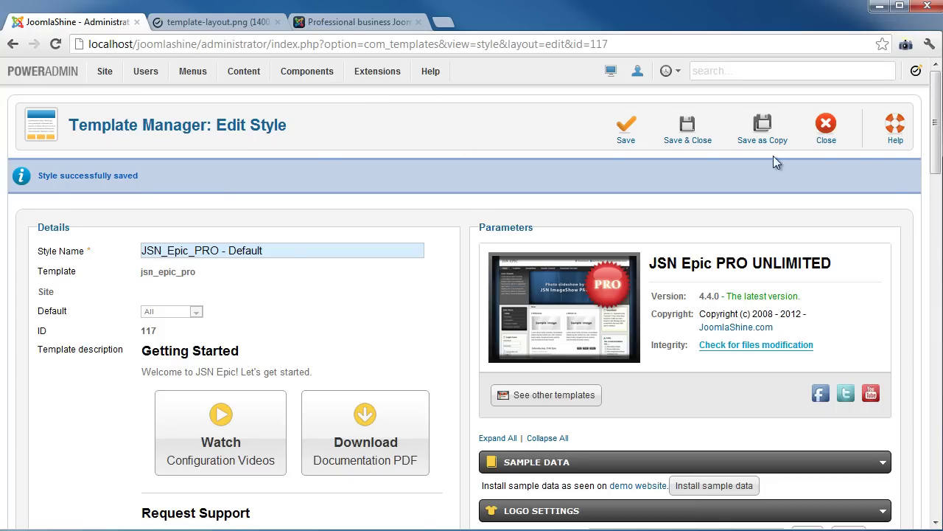
drag(936, 157, 938, 183)
scroll(937, 183, down, 5)
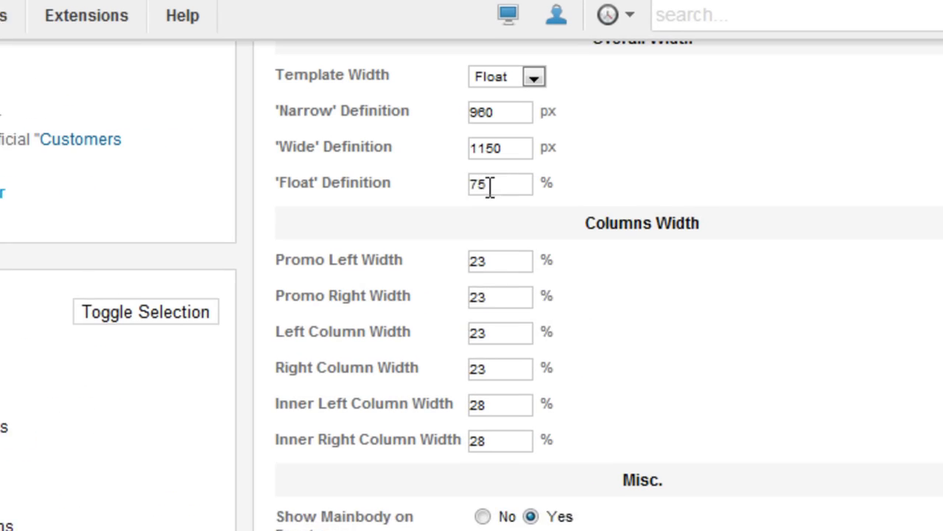
double_click(572, 170)
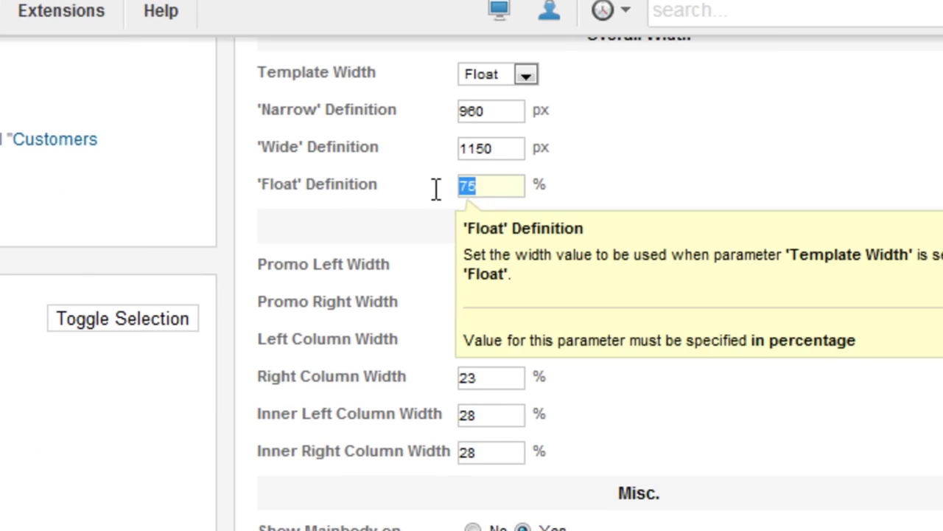
text(95)
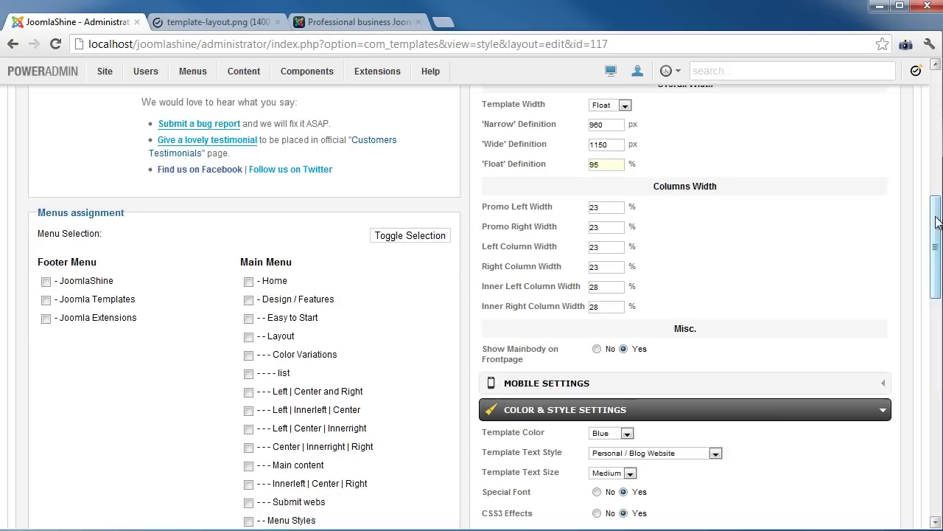
drag(935, 200, 930, 171)
scroll(930, 171, up, 6)
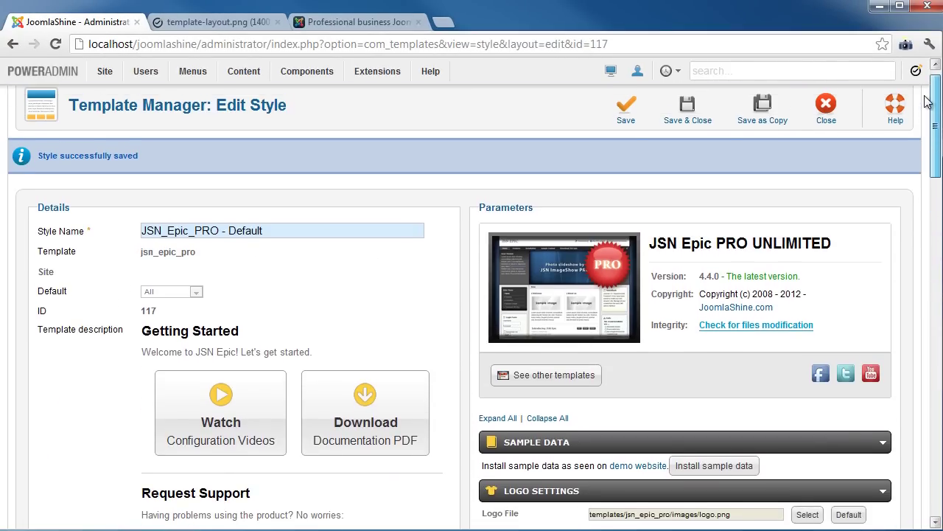
click(625, 127)
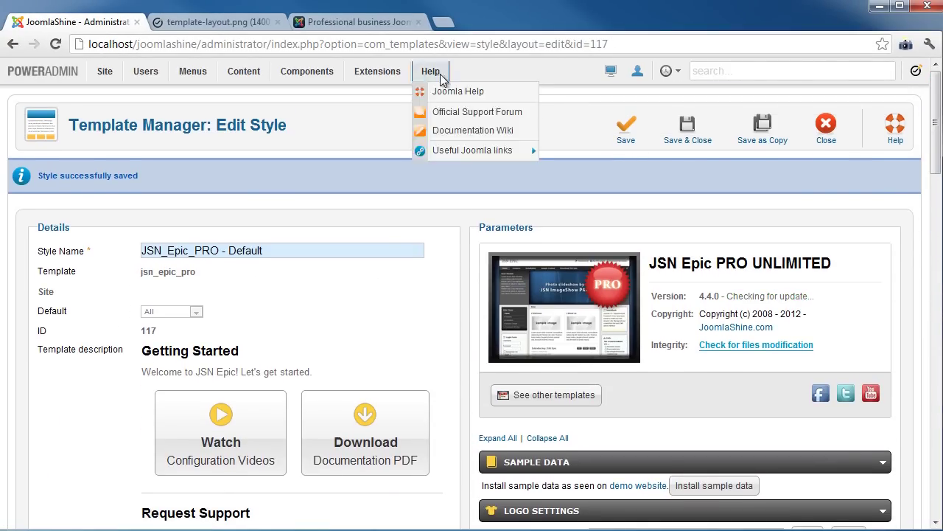
click(377, 22)
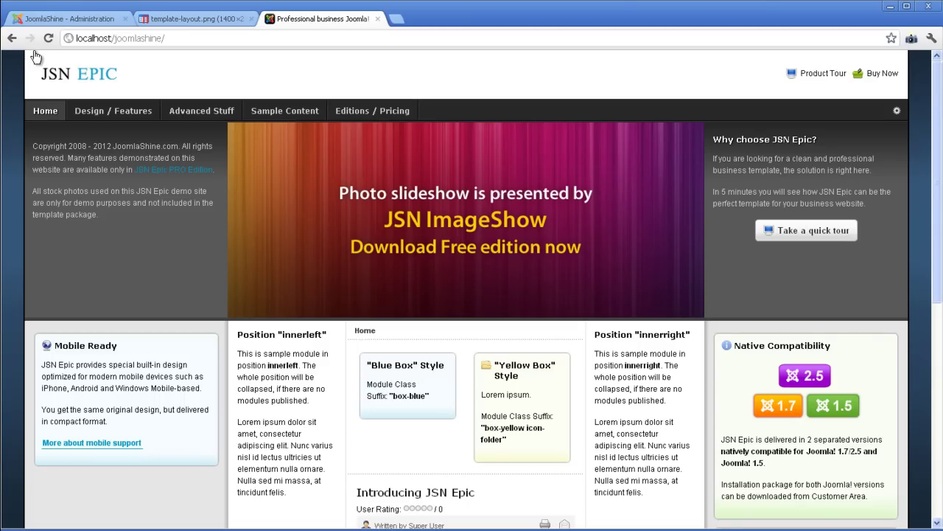
click(55, 23)
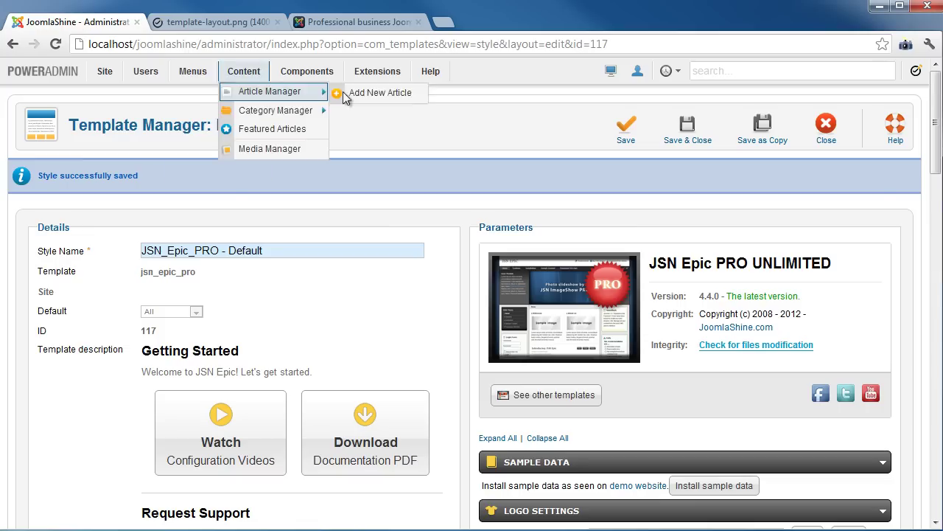
drag(936, 156, 930, 278)
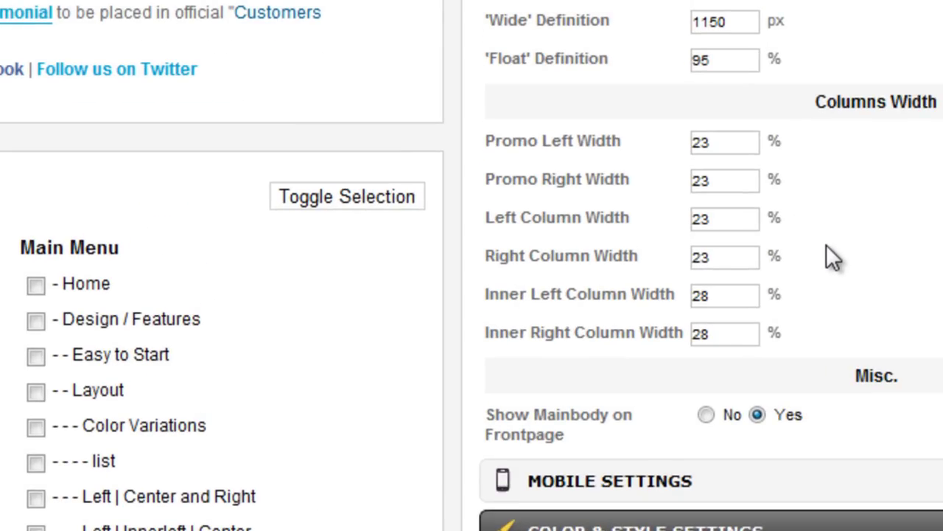
mouse_move(592, 156)
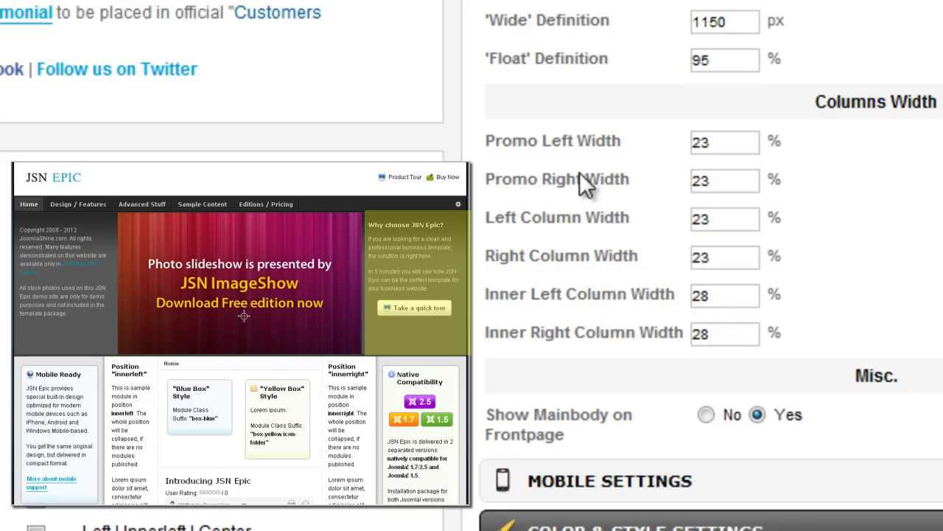
mouse_move(583, 189)
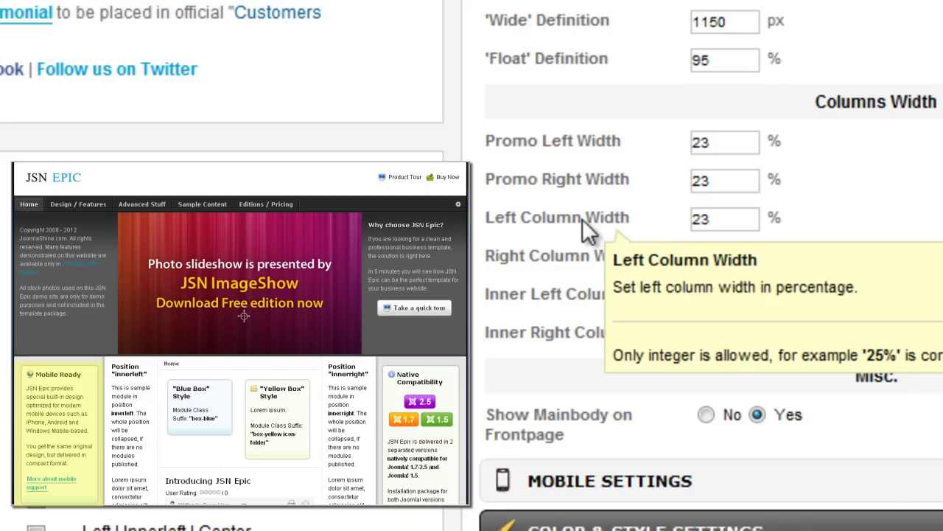
mouse_move(587, 271)
mouse_move(584, 294)
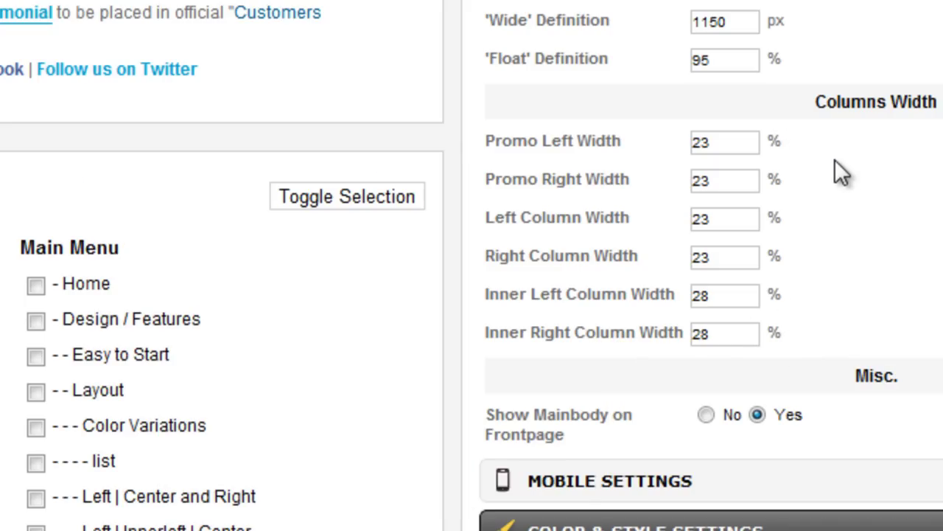
- Set Promo Left, Promo Right and Inner Left/Right column widths to 15%
drag(718, 141, 693, 141)
text(15)
drag(724, 180, 642, 181)
text(1)
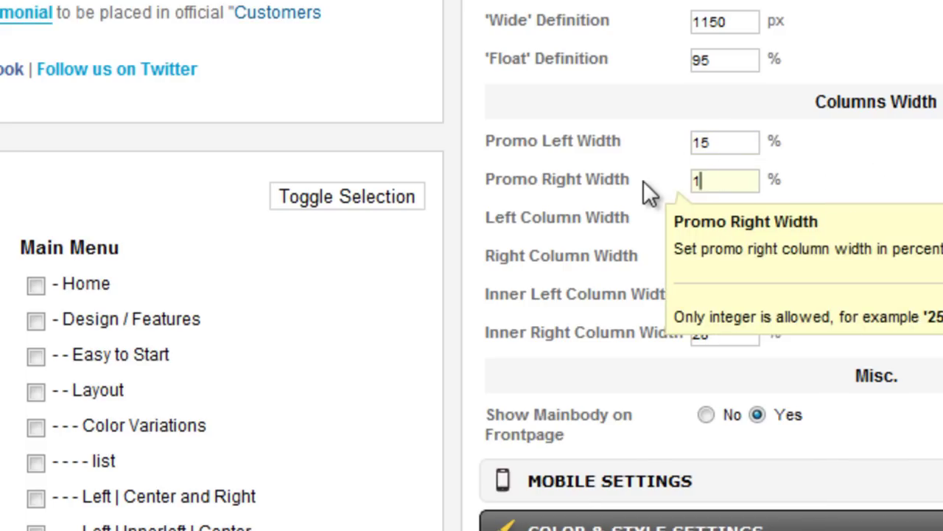
text(5)
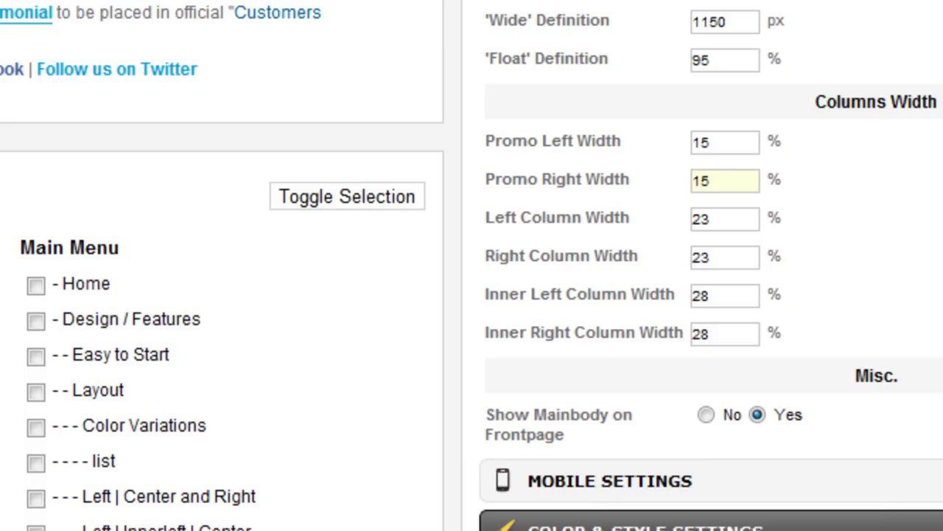
drag(724, 295, 646, 293)
text(1)
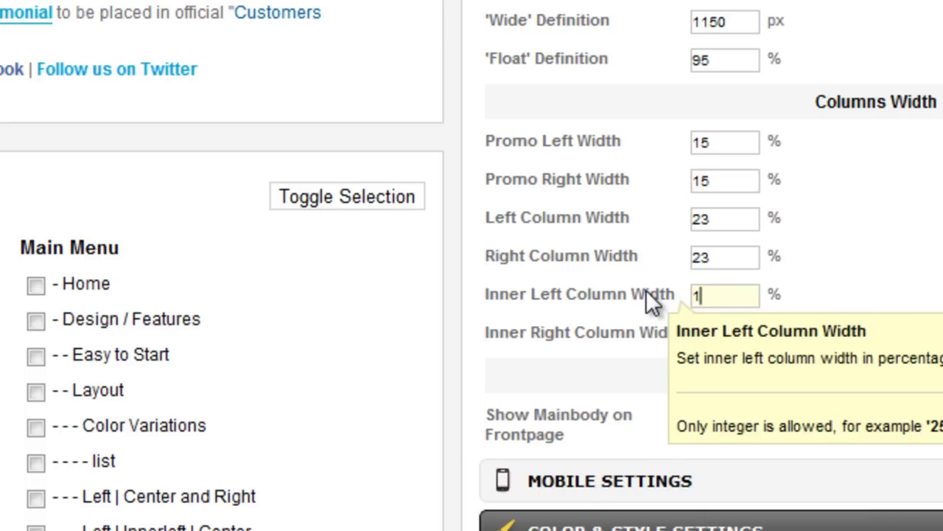
text(5)
drag(730, 332, 681, 331)
text(15)
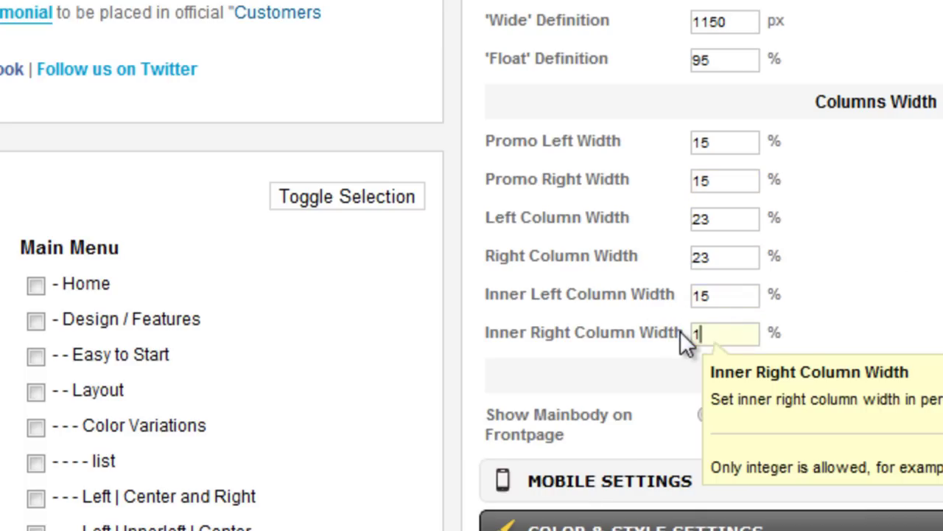
click(914, 306)
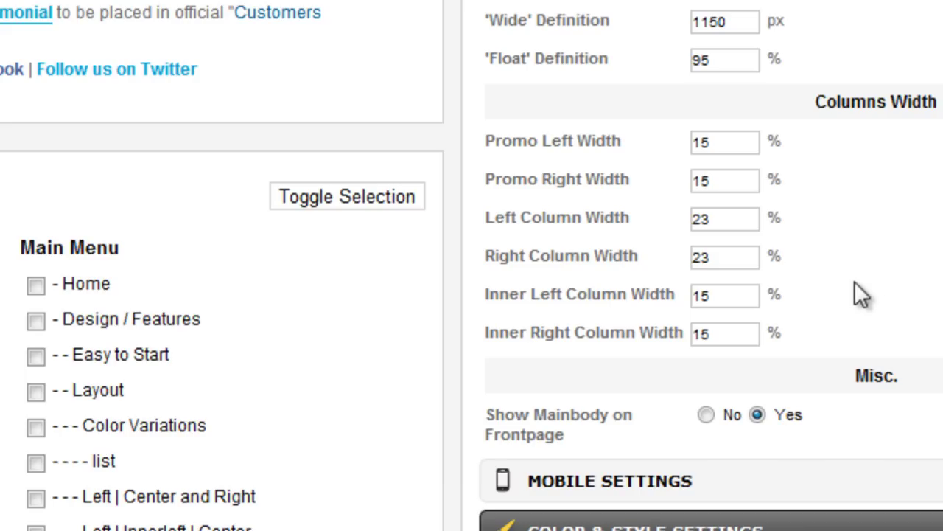
- Set Left and Right Column Width to 20%
drag(713, 217, 676, 217)
text(20)
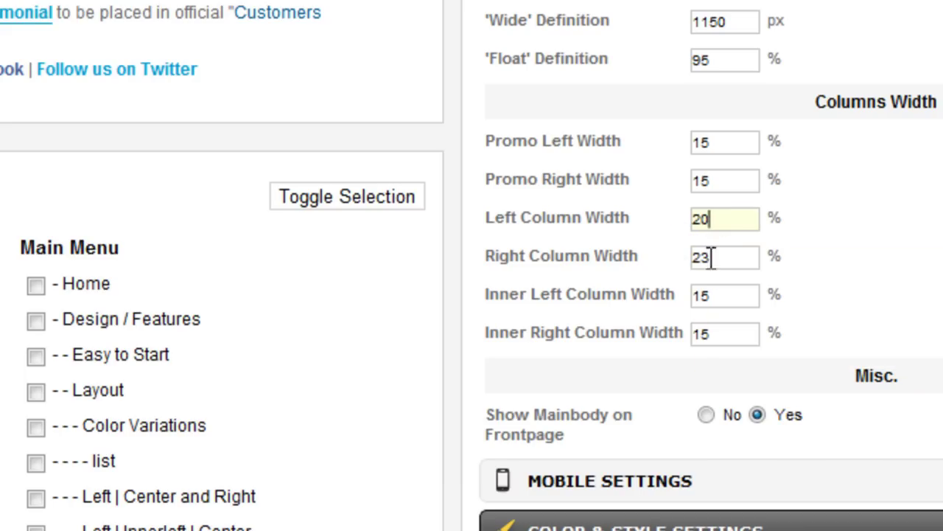
drag(712, 257, 682, 251)
text(20)
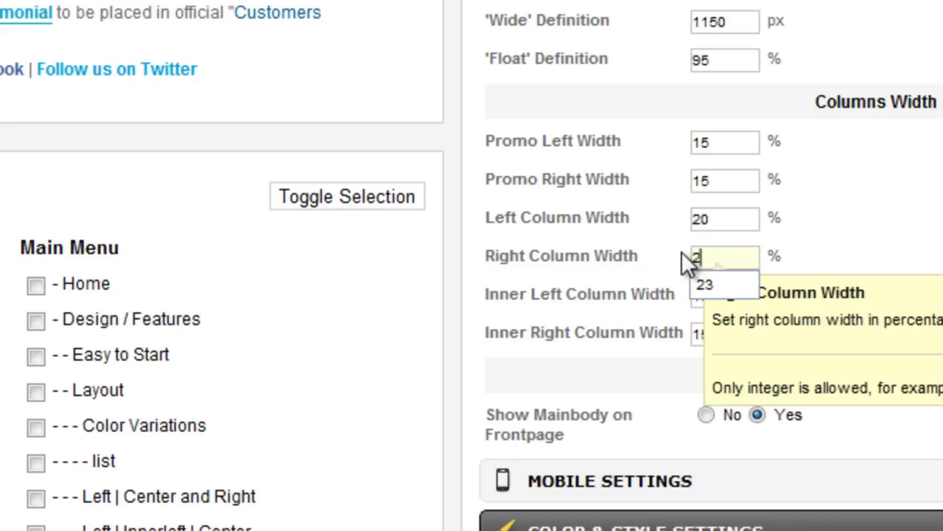
click(912, 246)
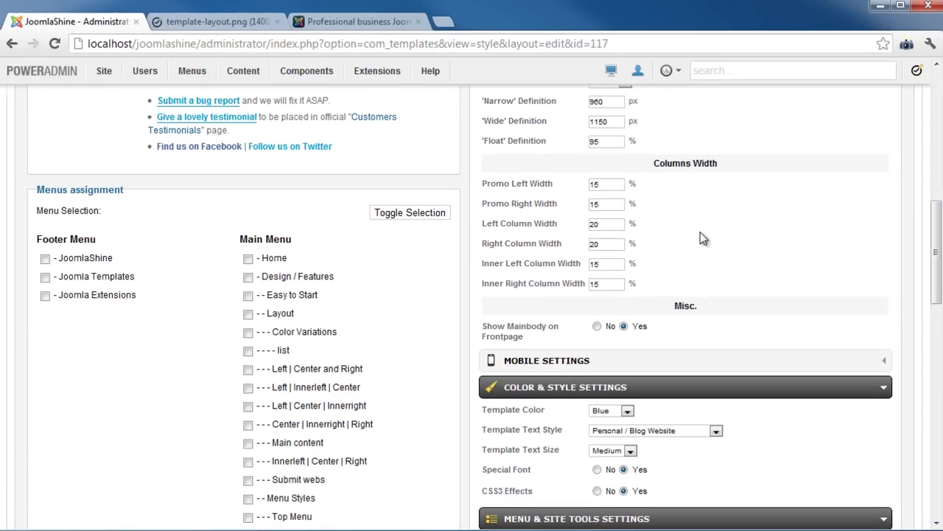
drag(927, 241, 924, 108)
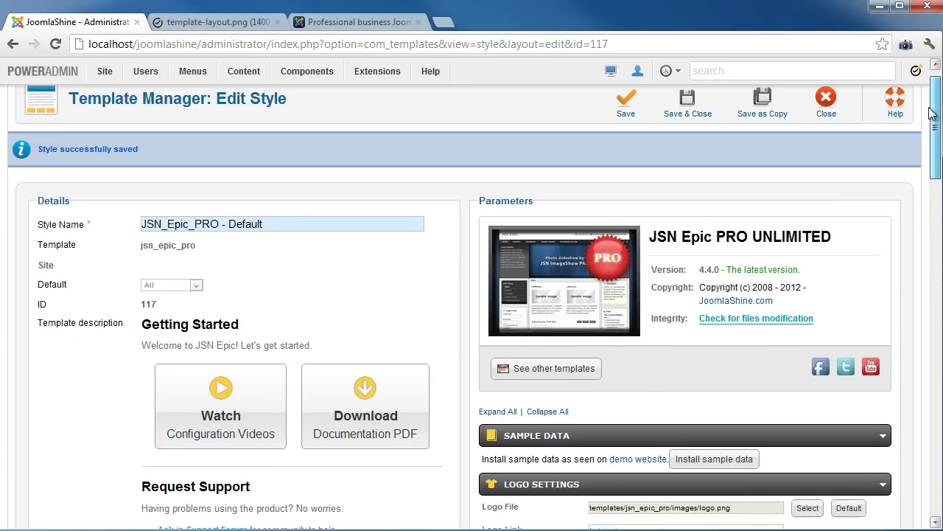
- Save the new column widths and reload the front-end home page to preview them
click(629, 134)
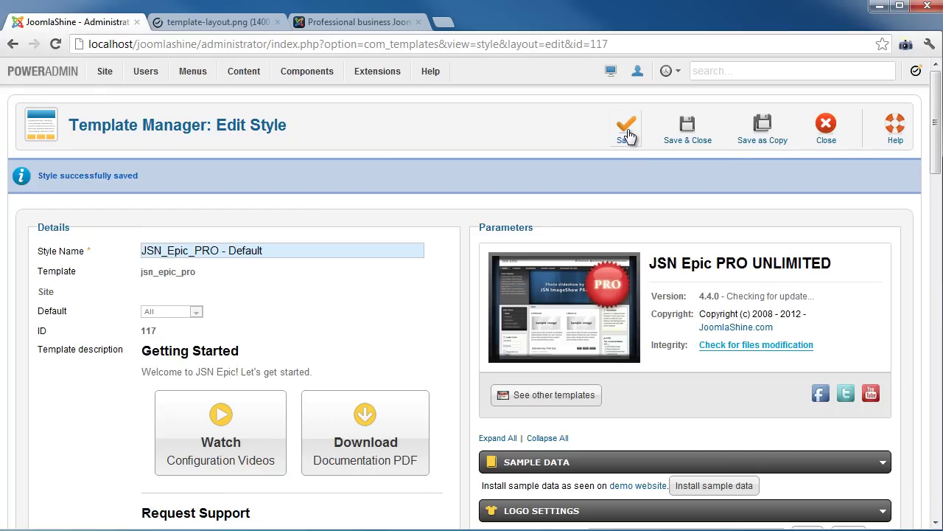
click(355, 24)
click(48, 38)
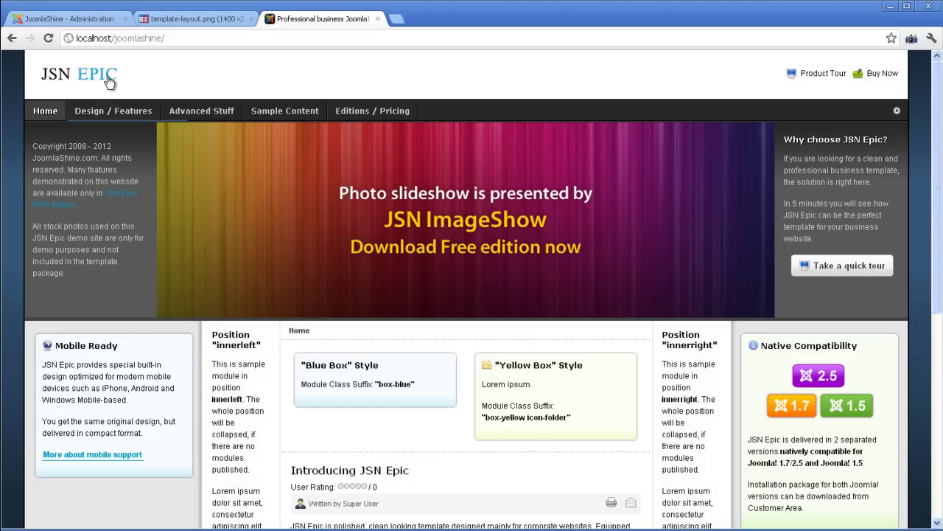
- Set 'Show Mainbody on Frontpage' to No in the Misc. settings
click(72, 21)
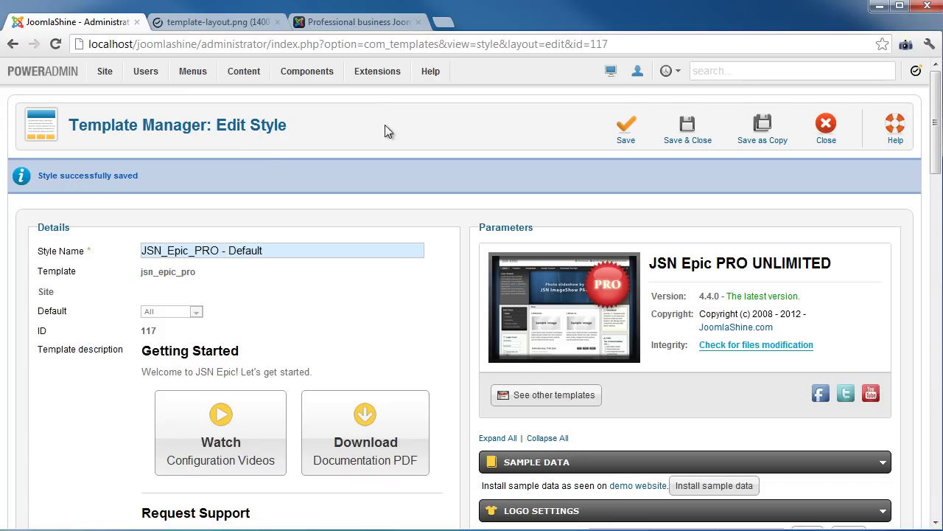
drag(936, 166, 934, 314)
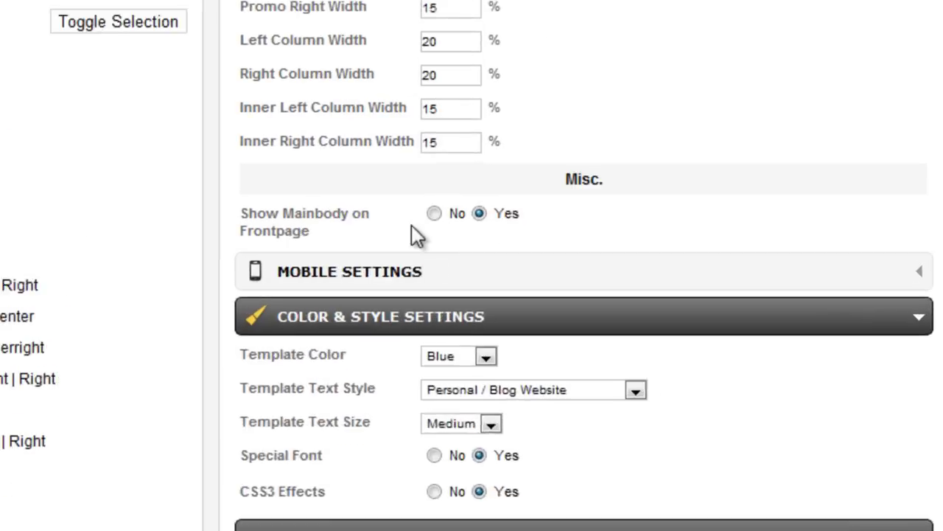
mouse_move(576, 246)
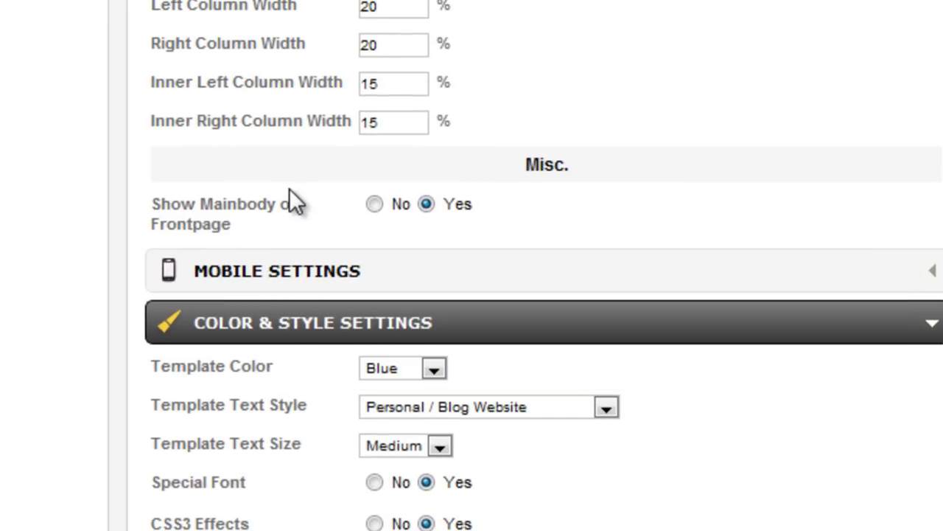
click(375, 204)
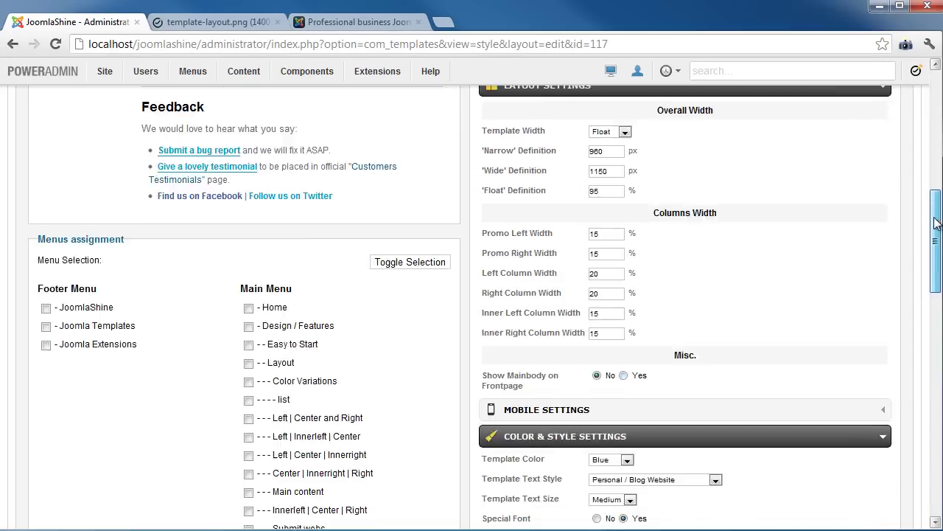
drag(936, 223, 935, 110)
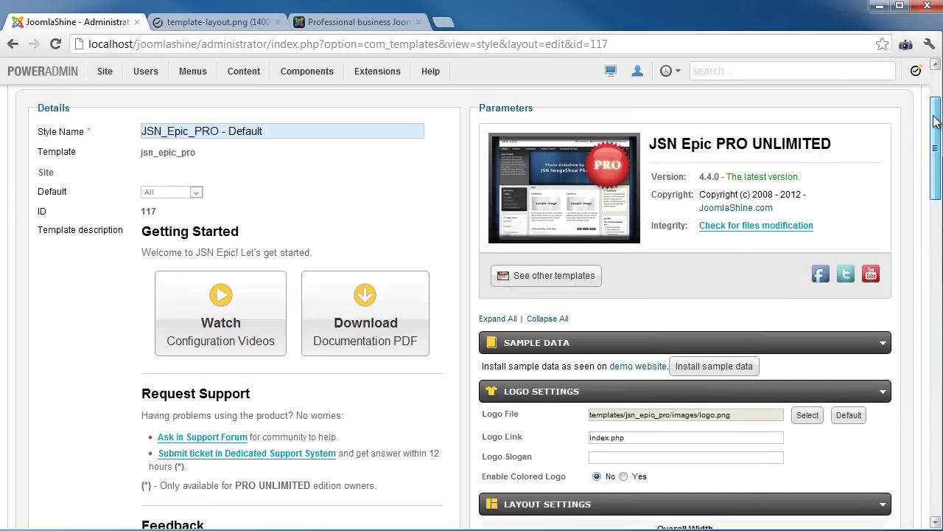
- Save the style and reload the front page, which no longer shows the main body article
click(626, 136)
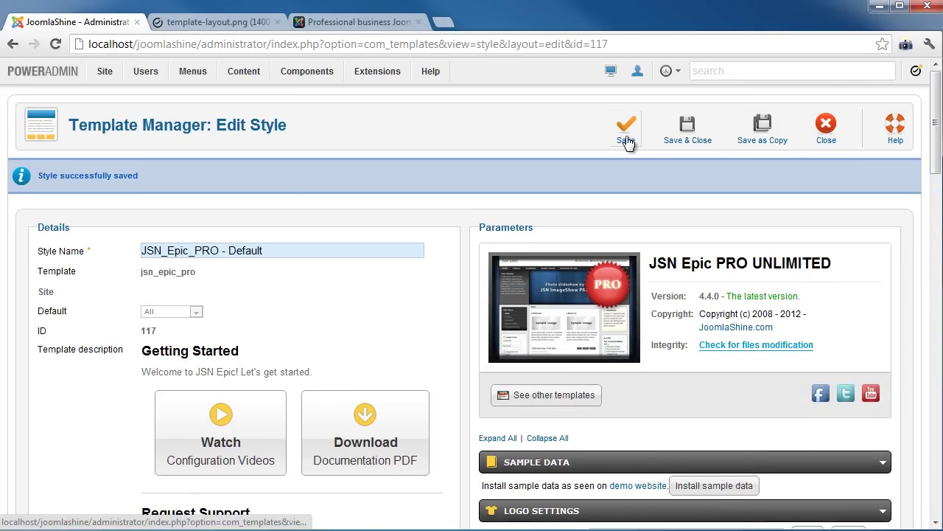
click(355, 24)
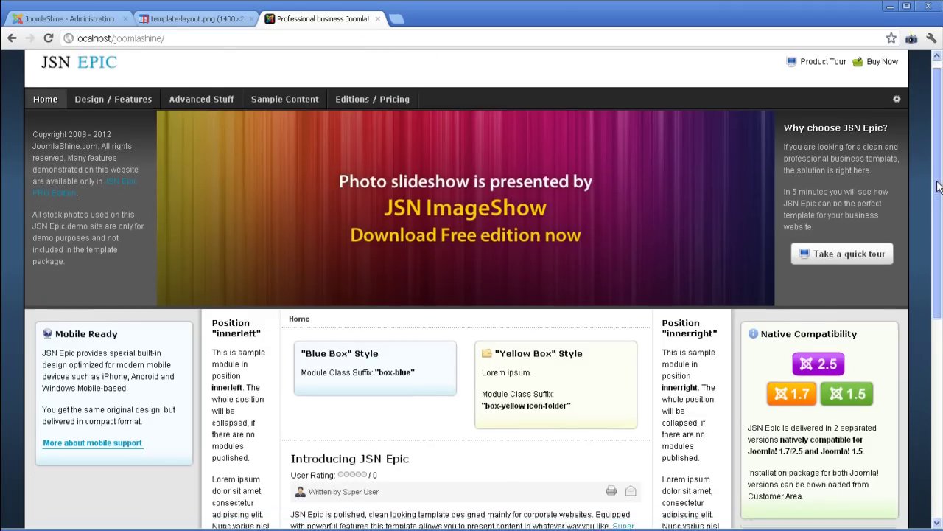
drag(937, 187, 937, 280)
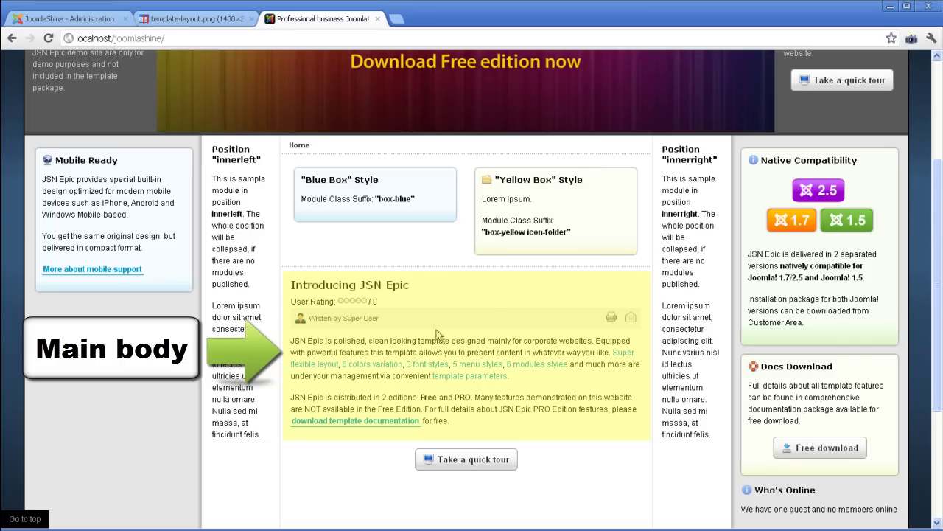
click(49, 39)
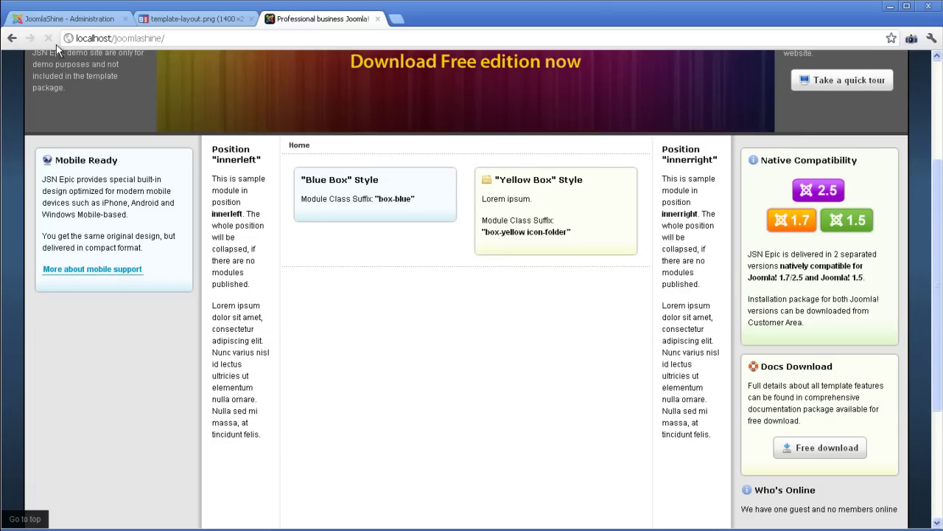